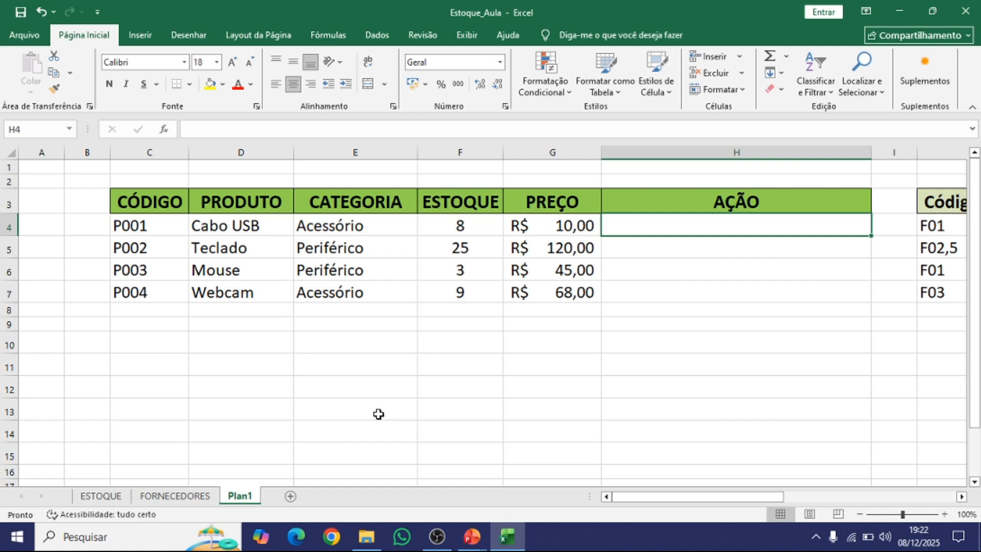
Start a SE formula in H4 that tests F4<=8 and returns "REPOR ESTOQUE" when true
{"action": "type", "text": "="}
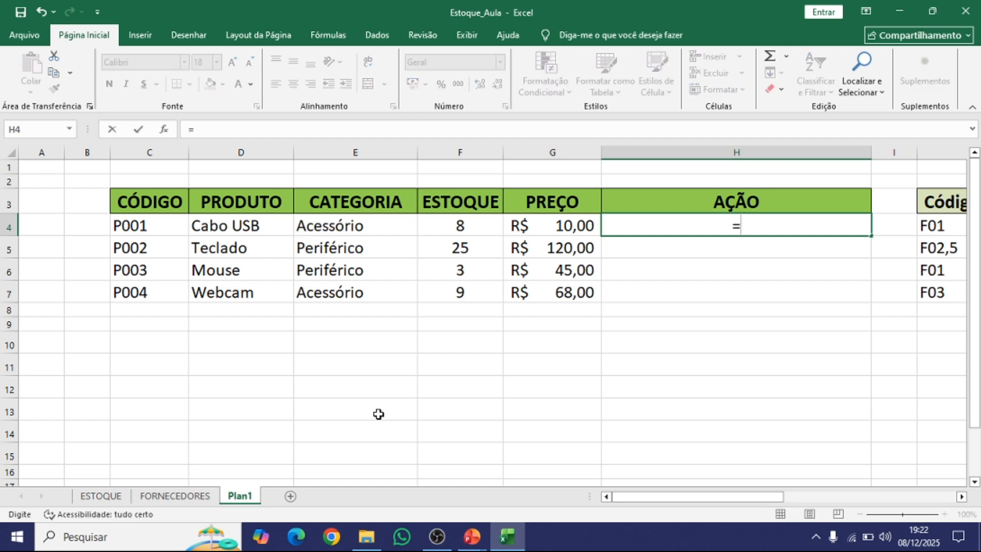
{"action": "type", "text": "SE"}
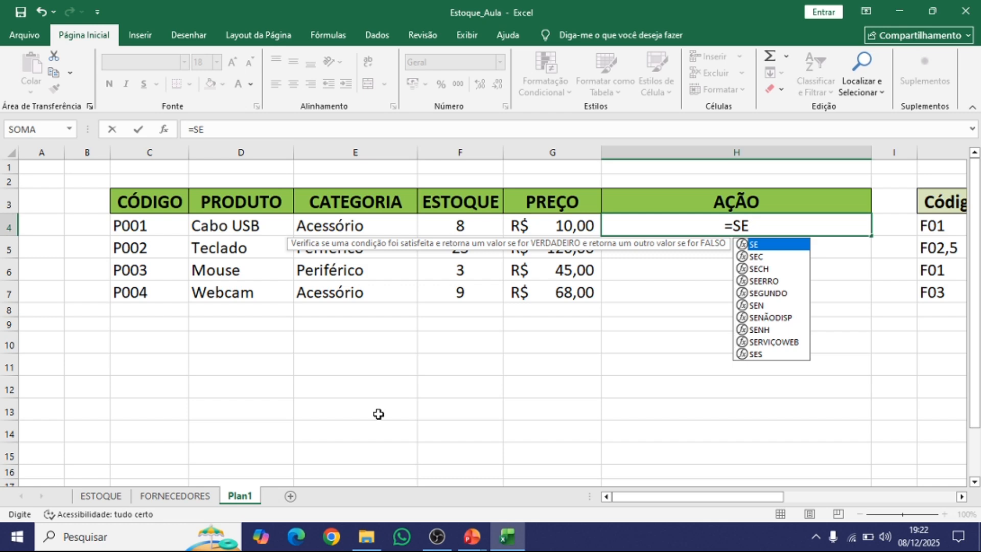
{"action": "type", "text": "("}
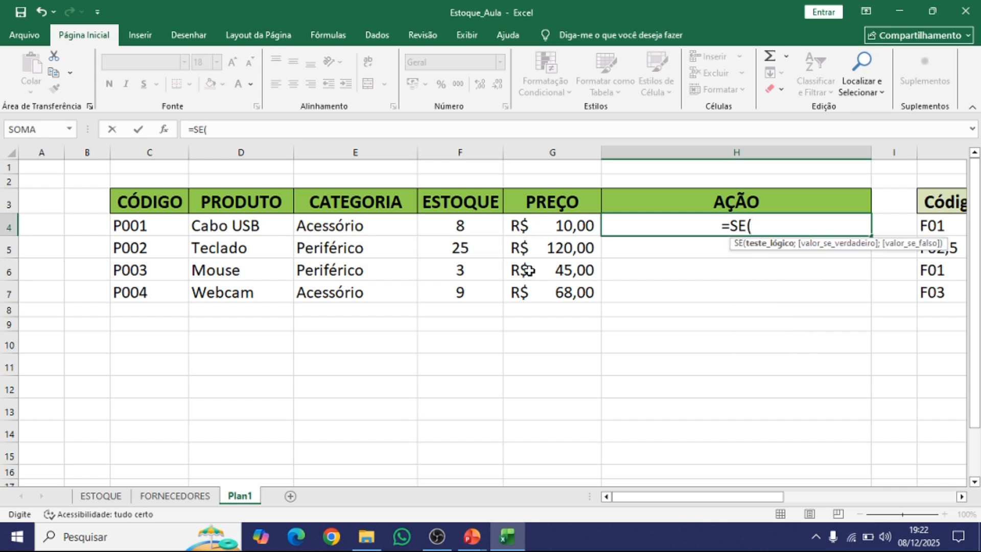
{"action": "left_click", "coordinate": [477, 225]}
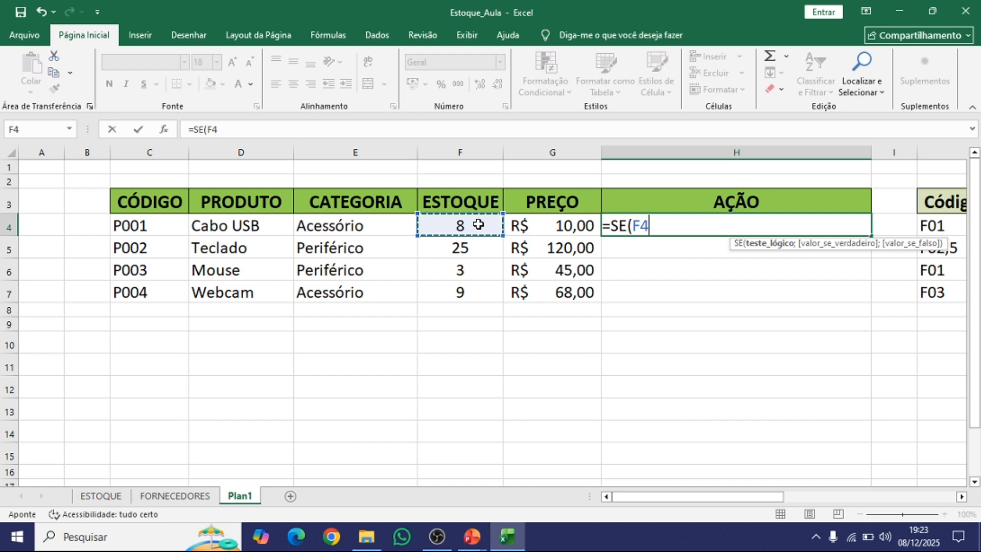
{"action": "type", "text": "<="}
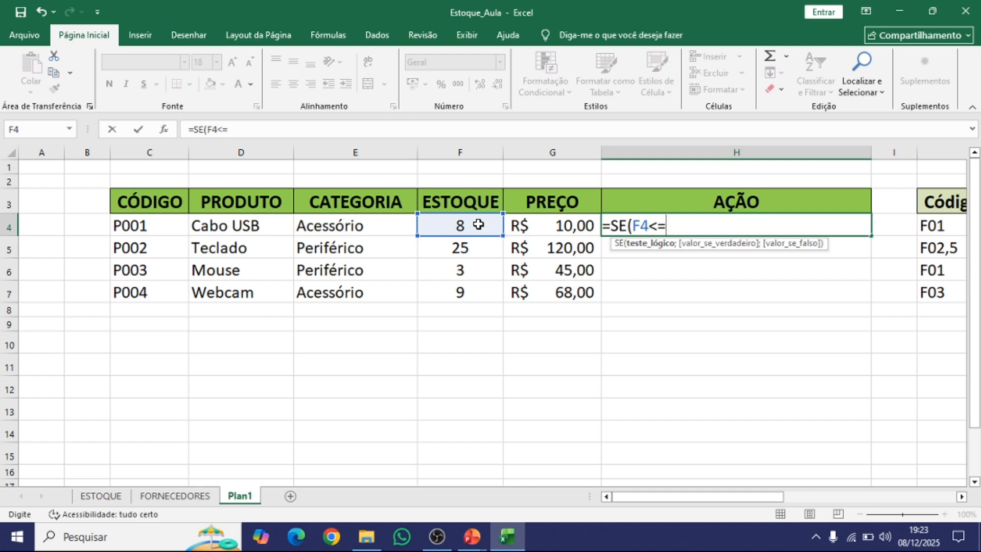
{"action": "type", "text": "8;"}
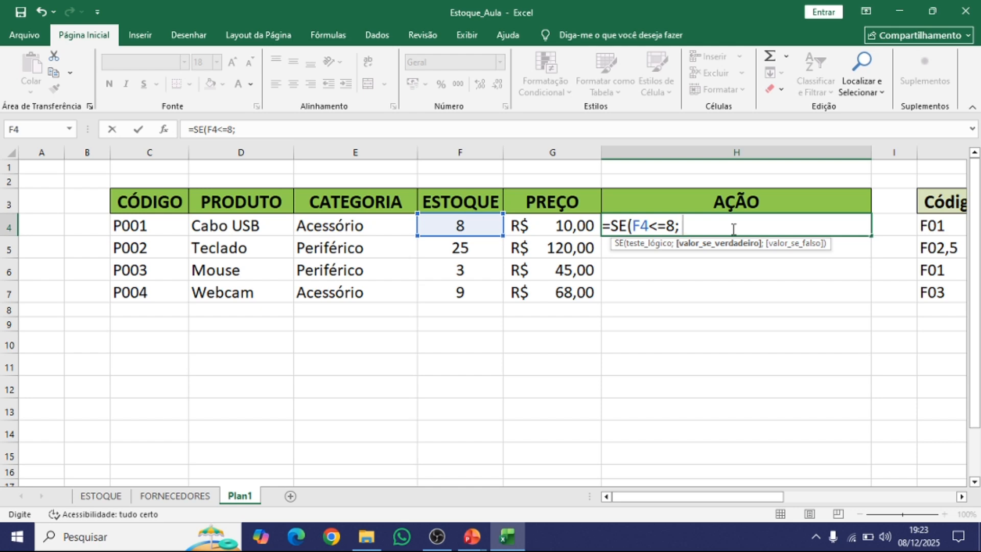
{"action": "type", "text": "\""}
{"action": "type", "text": "REPOR E"}
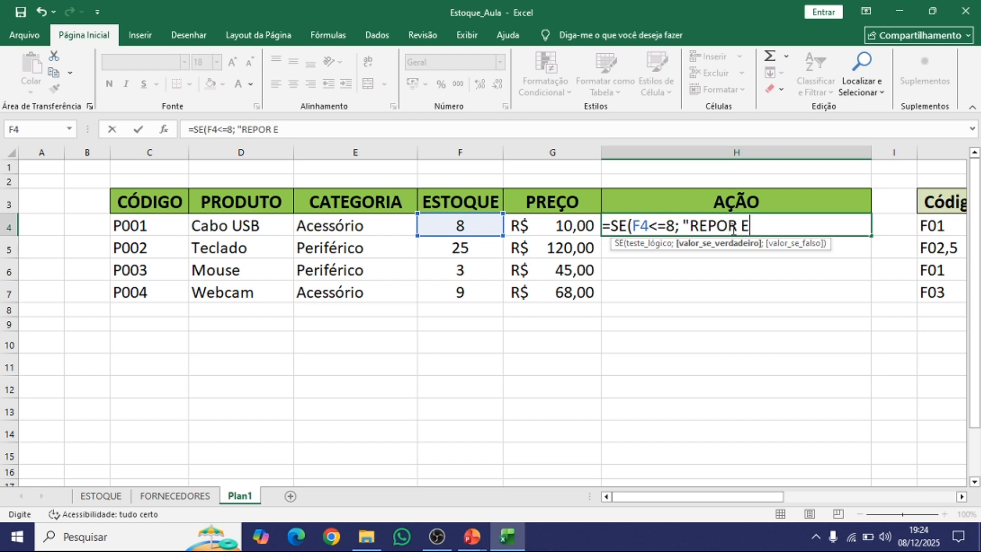
{"action": "type", "text": "STOQUE"}
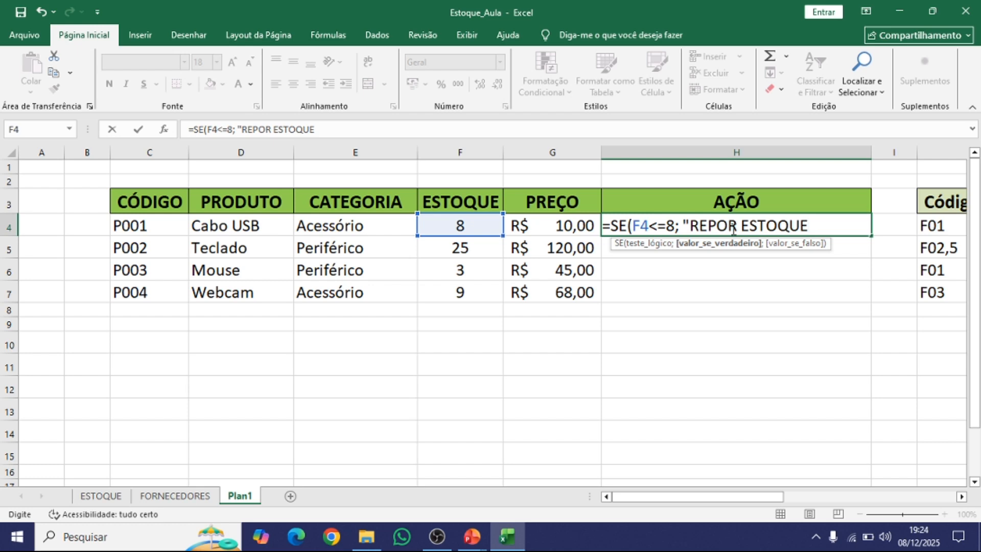
{"action": "type", "text": "\";"}
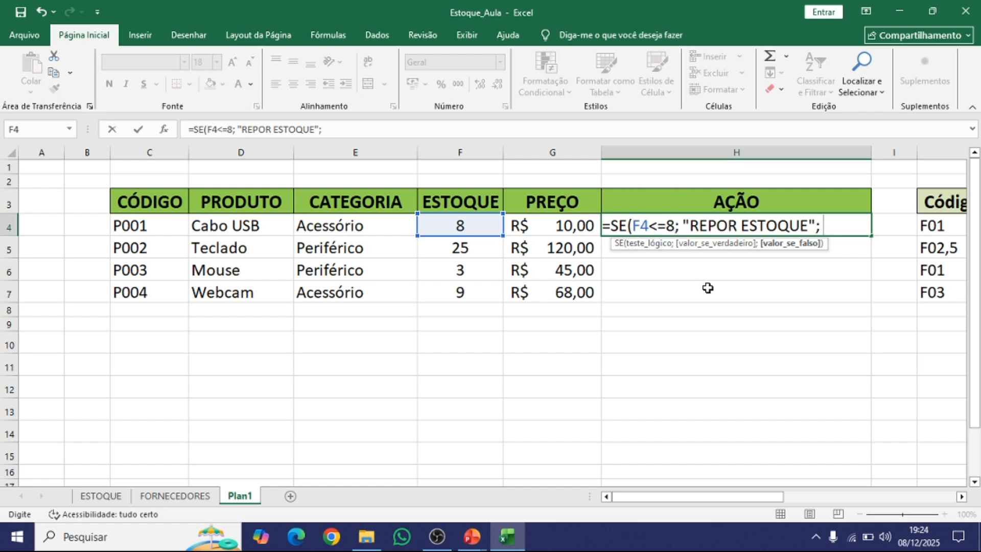
Complete the H4 formula with "ESTOQUE DISPONÍVEL" as the value when false and enter it
{"action": "type", "text": "\""}
{"action": "type", "text": "ES"}
{"action": "type", "text": "TOQUE"}
{"action": "type", "text": " DISPON"}
{"action": "type", "text": "I"}
{"action": "key", "text": "BackSpace"}
{"action": "key", "text": "BackSpace"}
{"action": "type", "text": "NÍVEL\""}
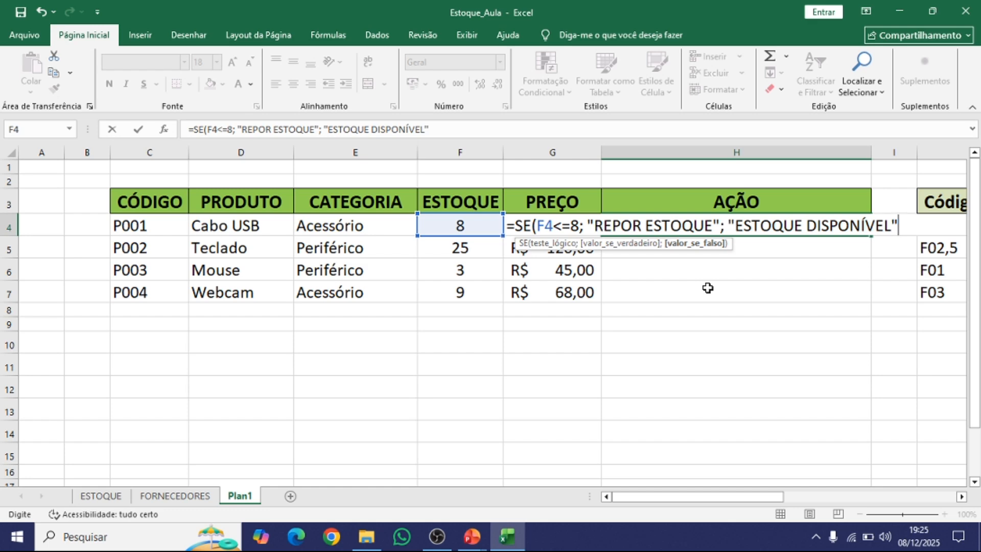
{"action": "type", "text": ")"}
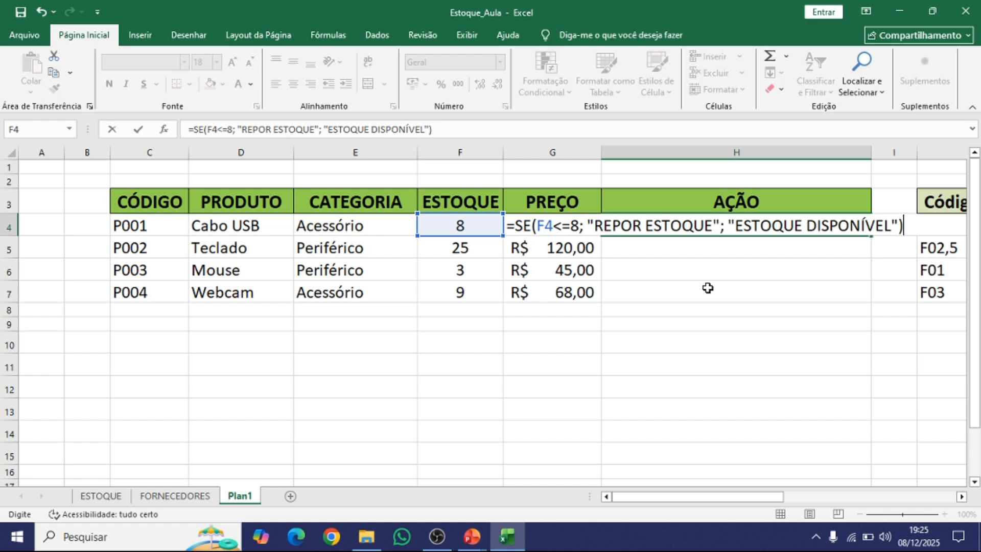
{"action": "key", "text": "Return"}
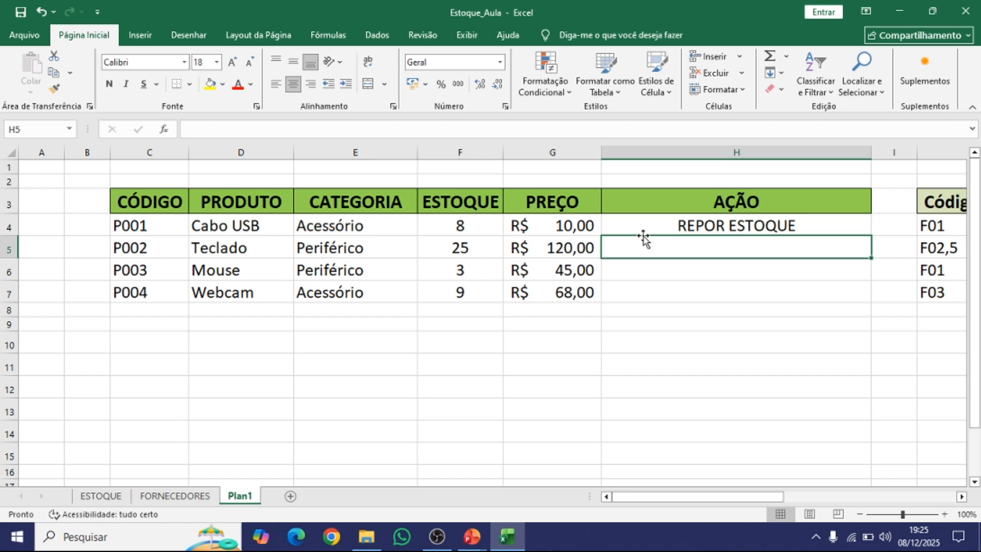
Start a SE formula in H5 for the Teclado row with the logical test F5<=8
{"action": "left_click", "coordinate": [455, 227]}
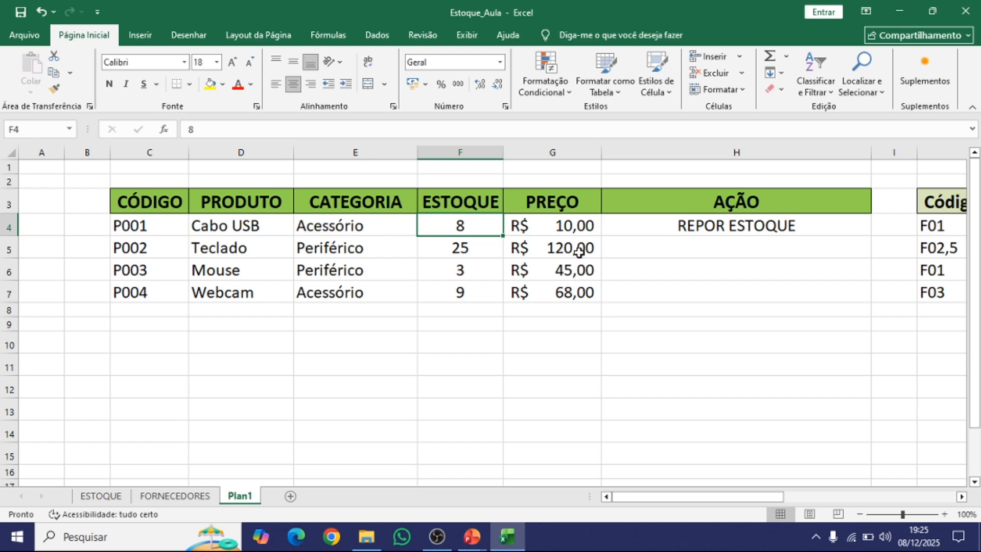
{"action": "left_click", "coordinate": [736, 225]}
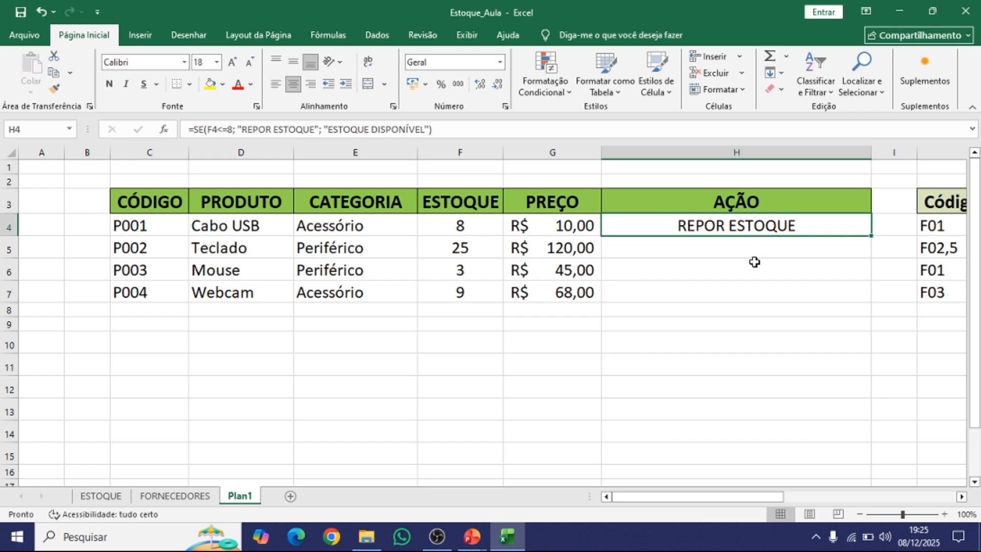
{"action": "key", "text": "Return"}
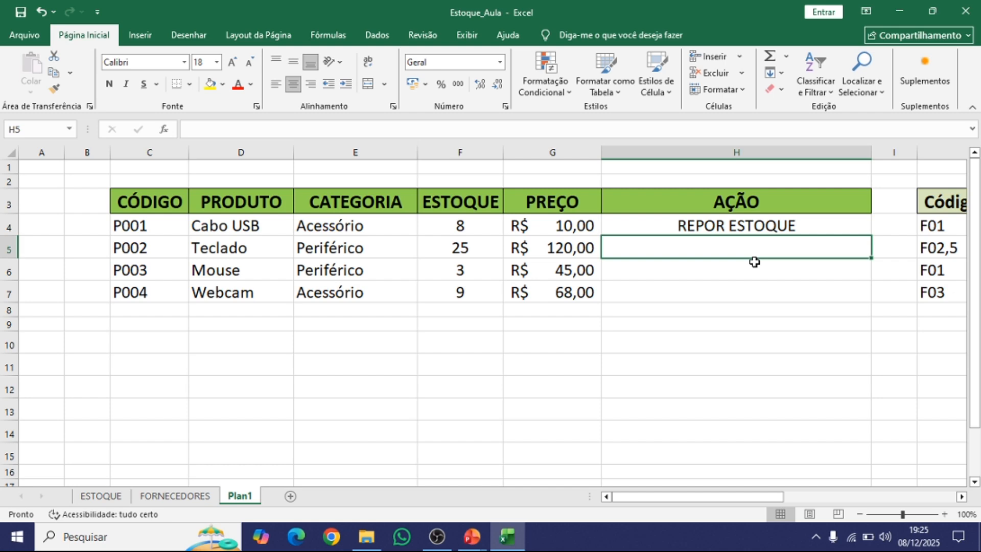
{"action": "type", "text": "=SE"}
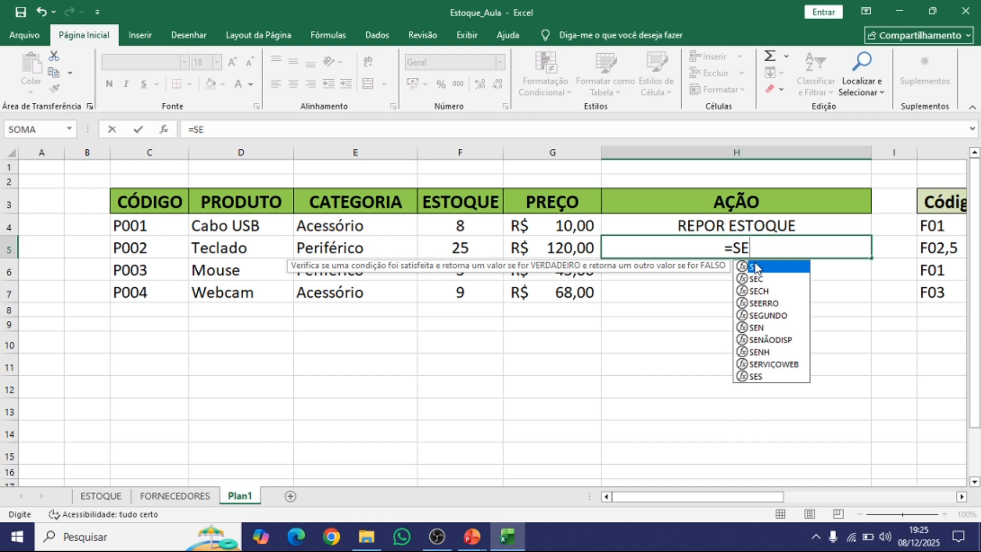
{"action": "double_click", "coordinate": [757, 267]}
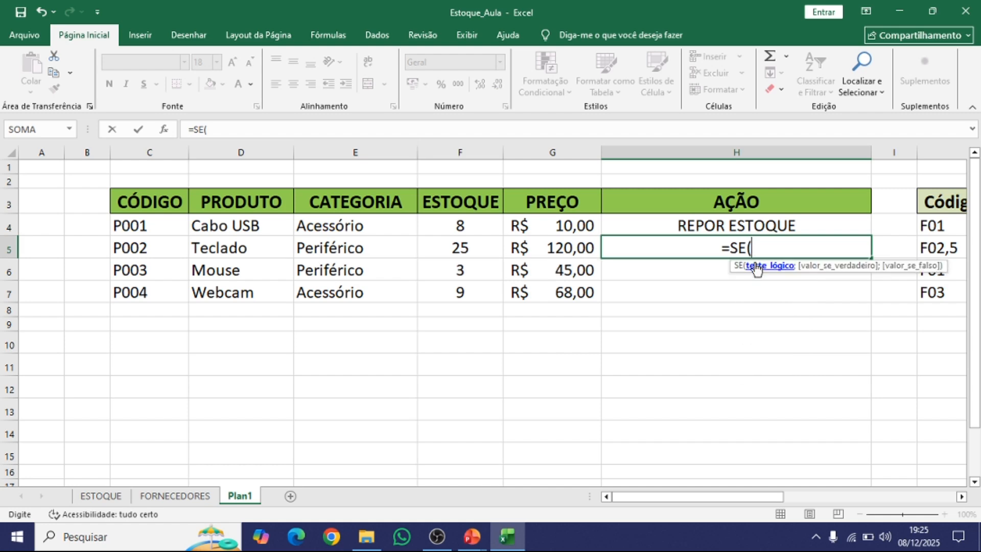
{"action": "left_click", "coordinate": [482, 250]}
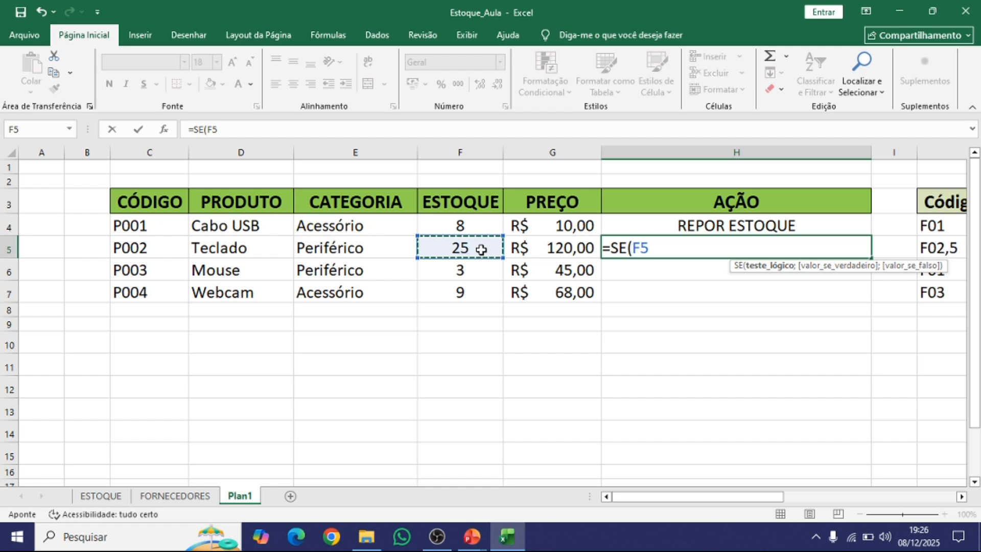
{"action": "type", "text": "<"}
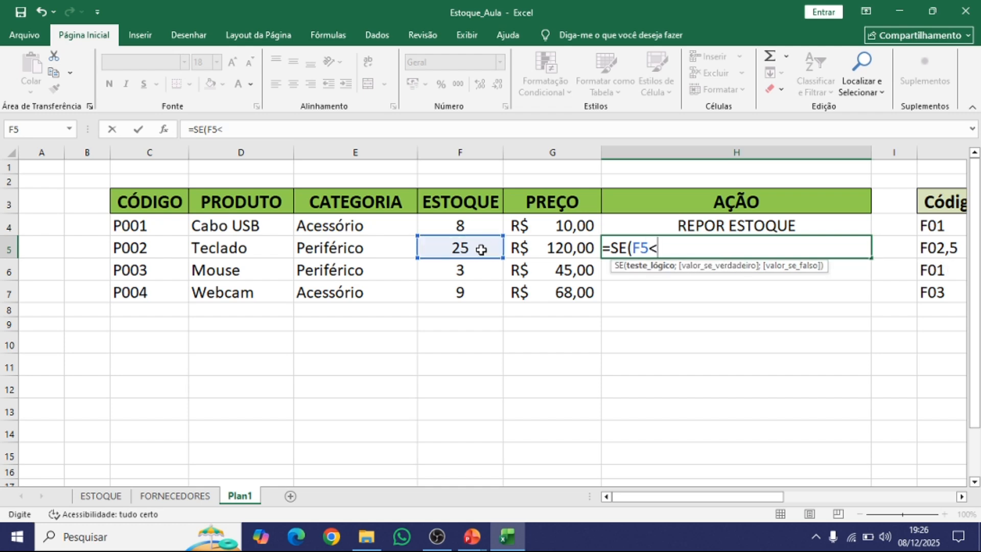
{"action": "type", "text": "=8;"}
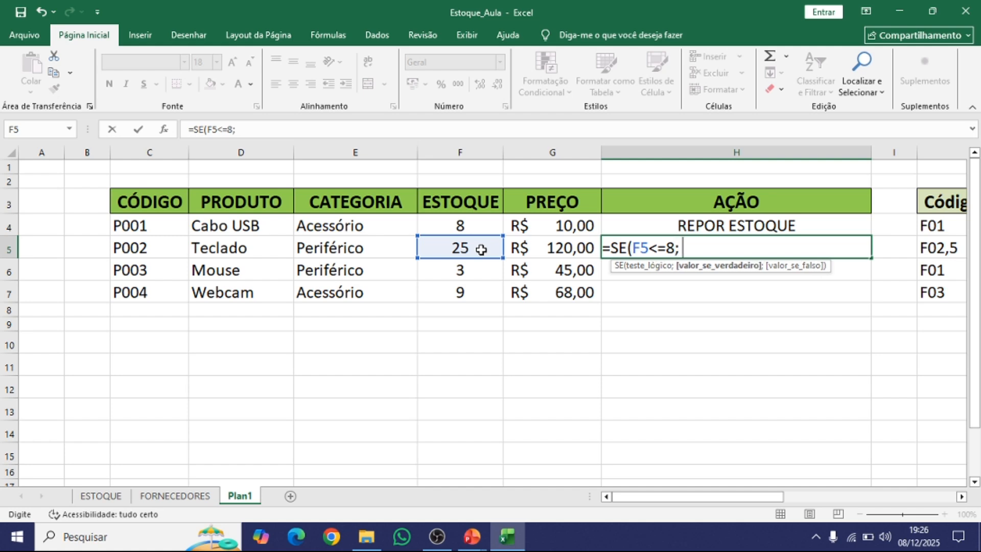
Complete the H5 formula with "REPOR ESTOQUE" when true and "ESTOQUE DISPONÍVEL" when false
{"action": "type", "text": " \"REPO"}
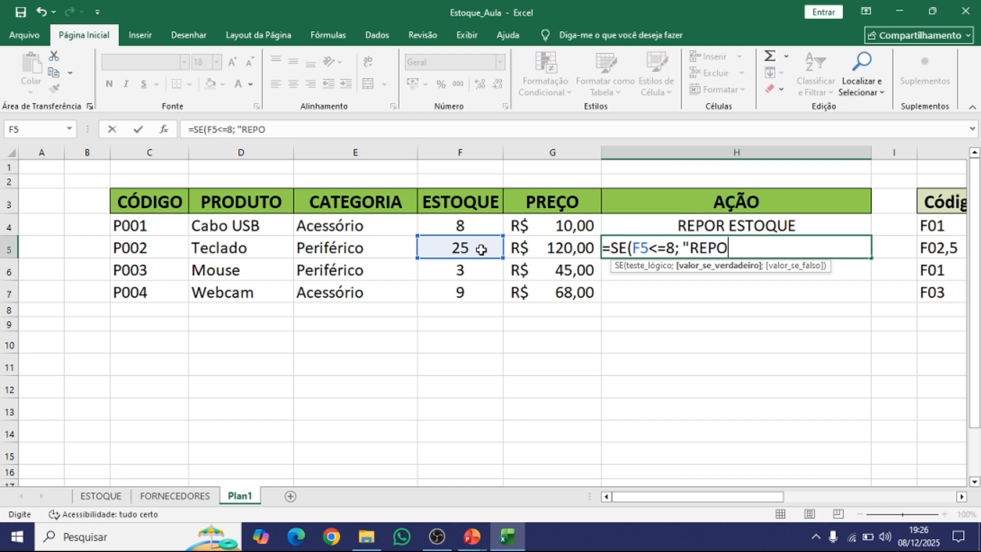
{"action": "type", "text": "R ESTOQUE"}
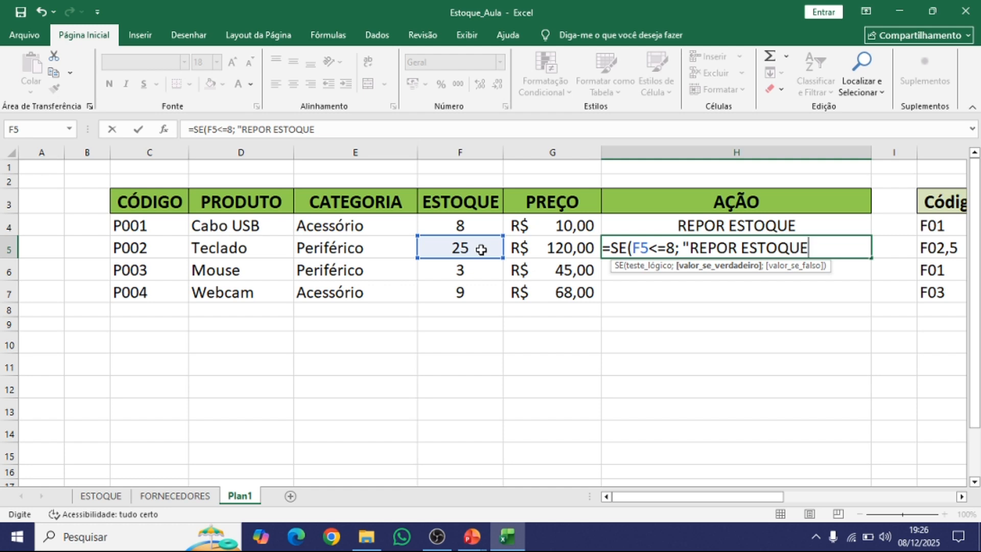
{"action": "type", "text": "\";"}
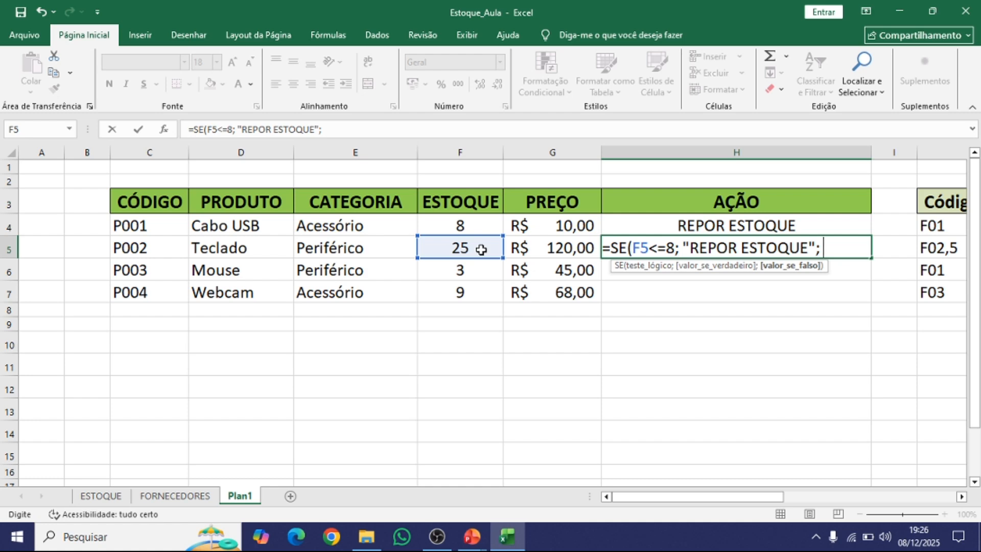
{"action": "type", "text": " \"ESTOQUE DISP"}
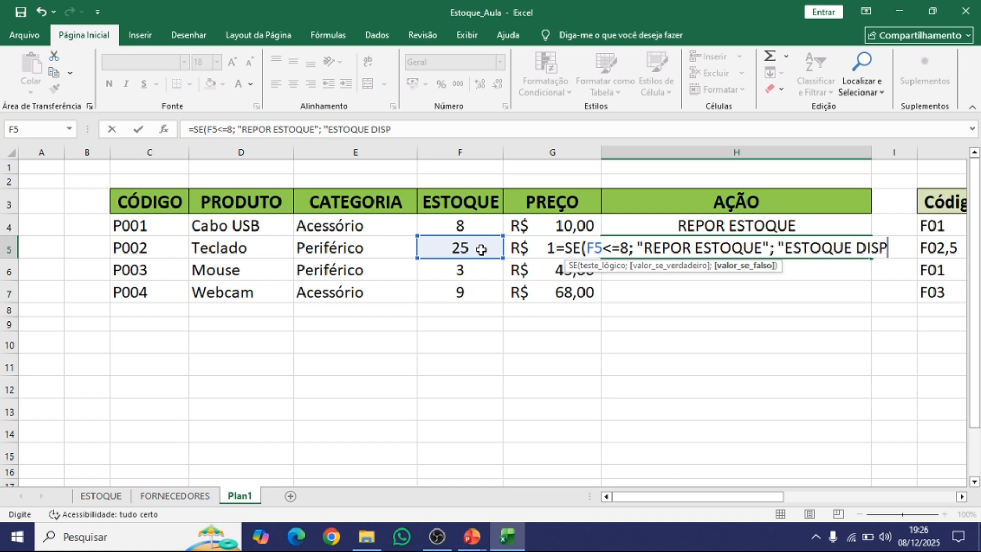
{"action": "type", "text": "ONÍVEL\")"}
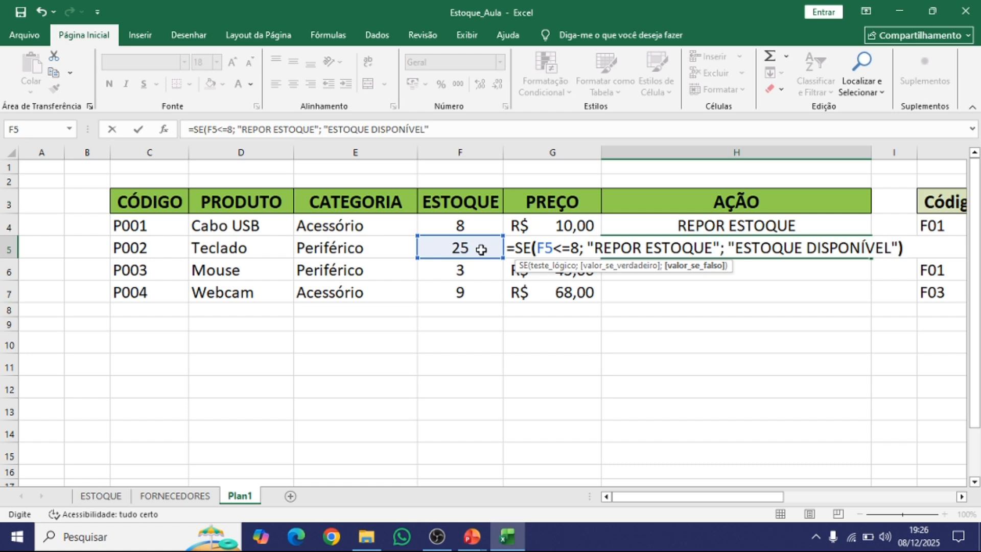
{"action": "key", "text": "Return"}
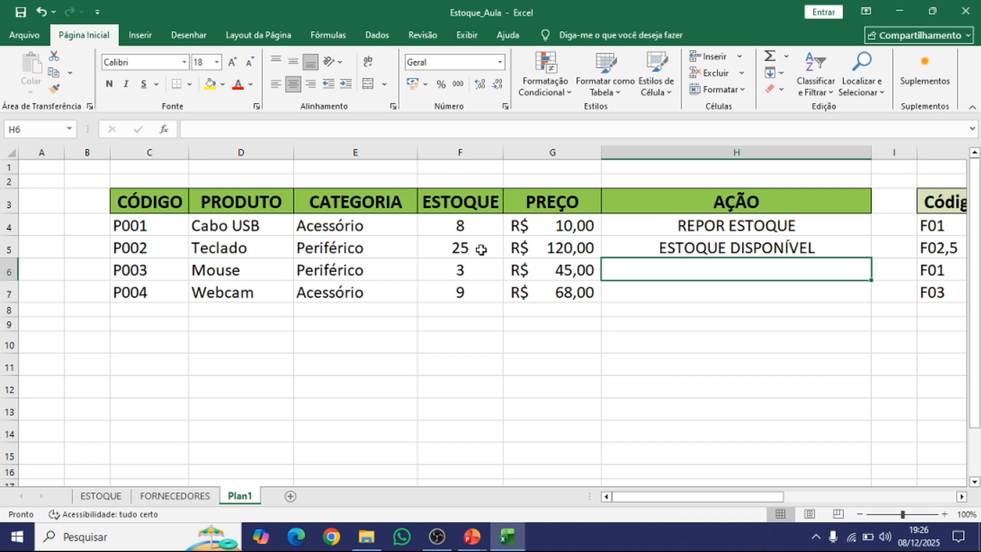
Fill the H5 formula down the AÇÃO column through H7
{"action": "left_click", "coordinate": [656, 250]}
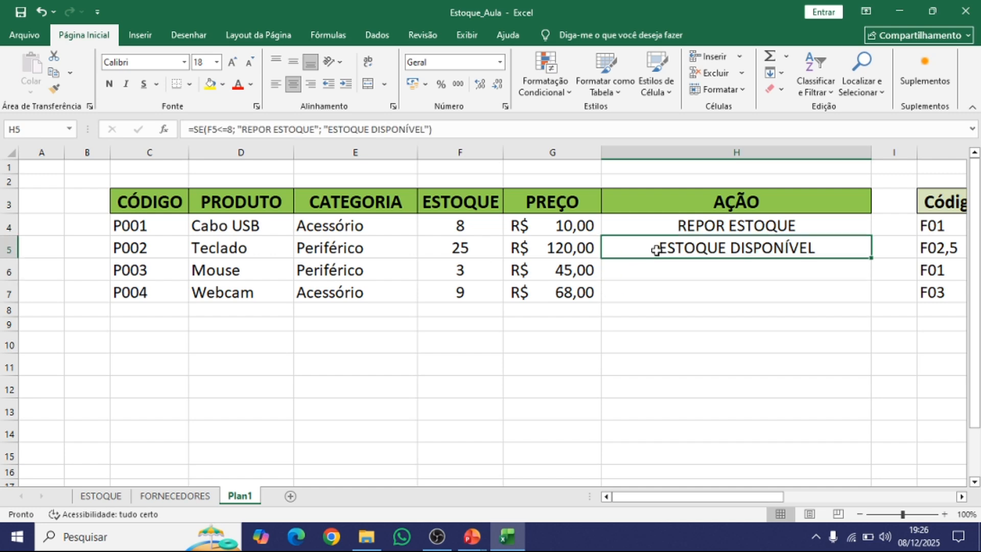
{"action": "left_click", "coordinate": [463, 250]}
{"action": "left_click", "coordinate": [677, 251]}
{"action": "left_click", "coordinate": [862, 227]}
{"action": "left_click", "coordinate": [849, 250]}
{"action": "left_click", "coordinate": [857, 286]}
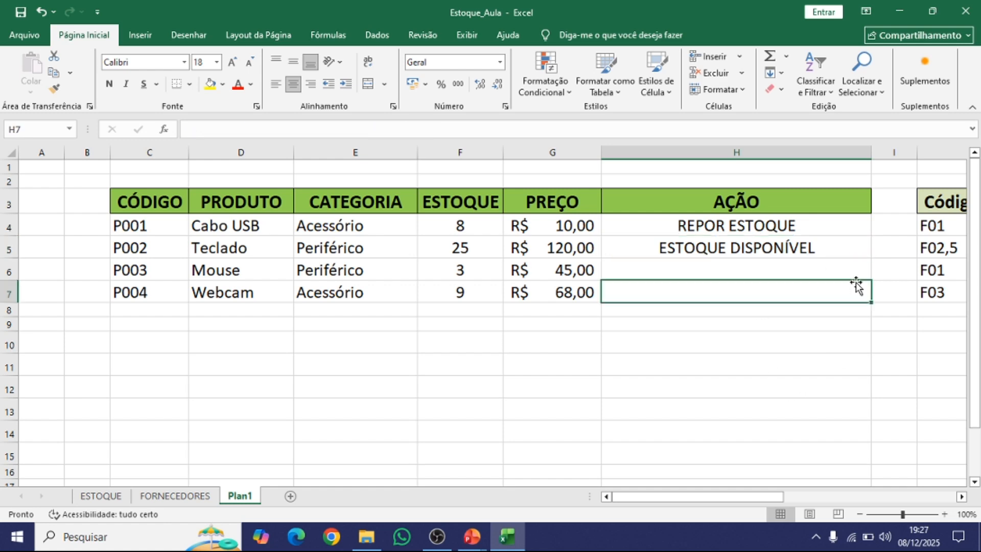
{"action": "left_click", "coordinate": [861, 254]}
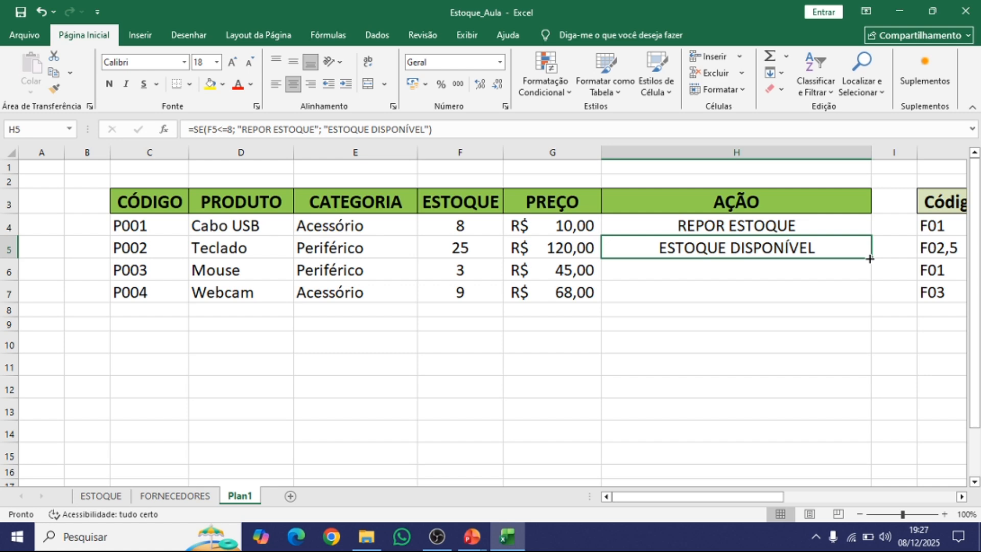
{"action": "left_click_drag", "start_coordinate": [869, 258], "coordinate": [869, 259]}
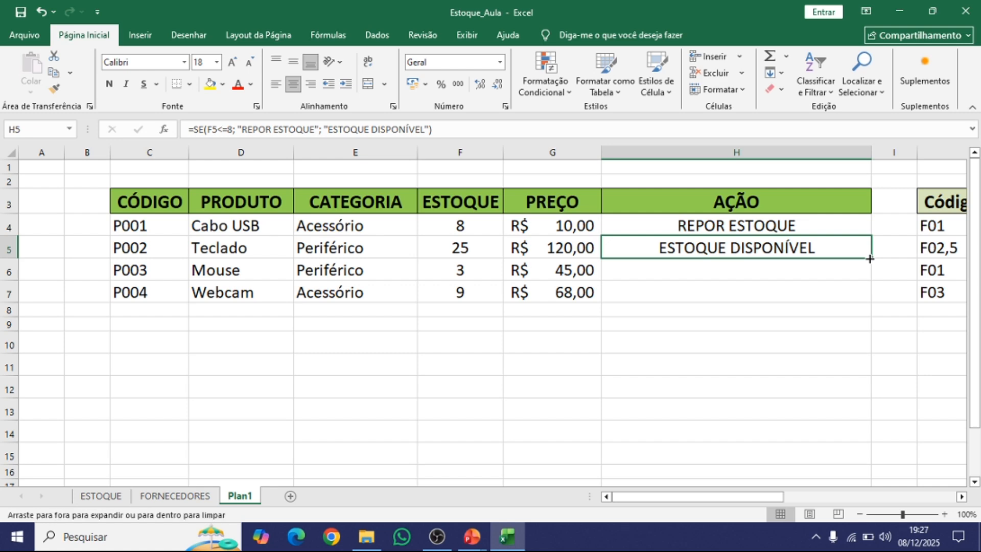
{"action": "left_click_drag", "start_coordinate": [869, 259], "coordinate": [869, 298]}
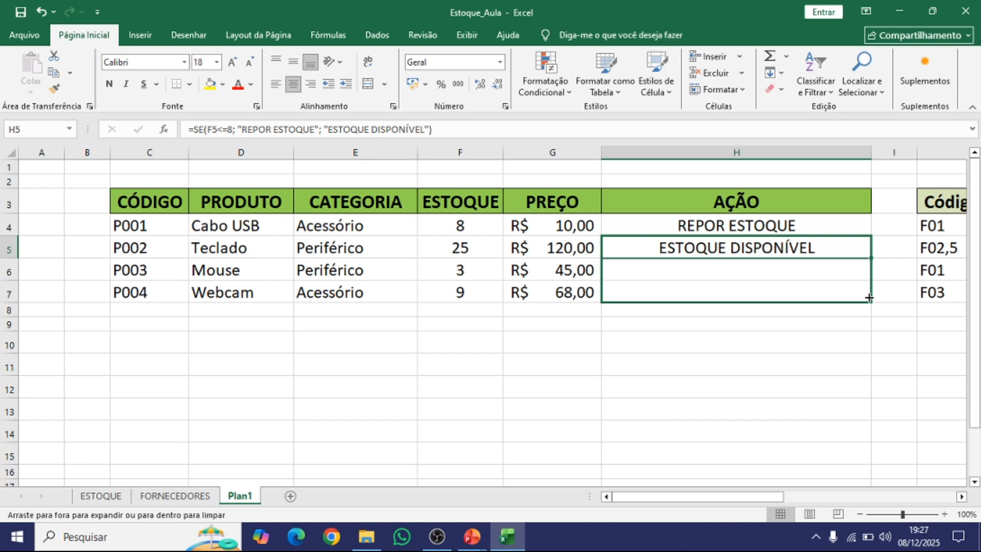
{"action": "left_click_drag", "start_coordinate": [869, 298], "coordinate": [869, 297]}
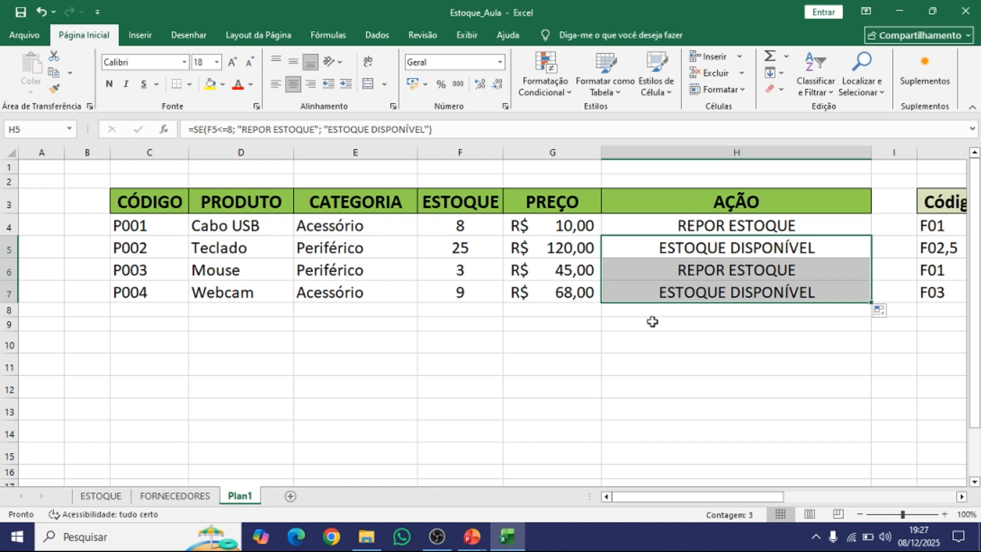
Check the filled AÇÃO formula in the Webcam row and the stock quantity in the Teclado row
{"action": "left_click", "coordinate": [652, 321]}
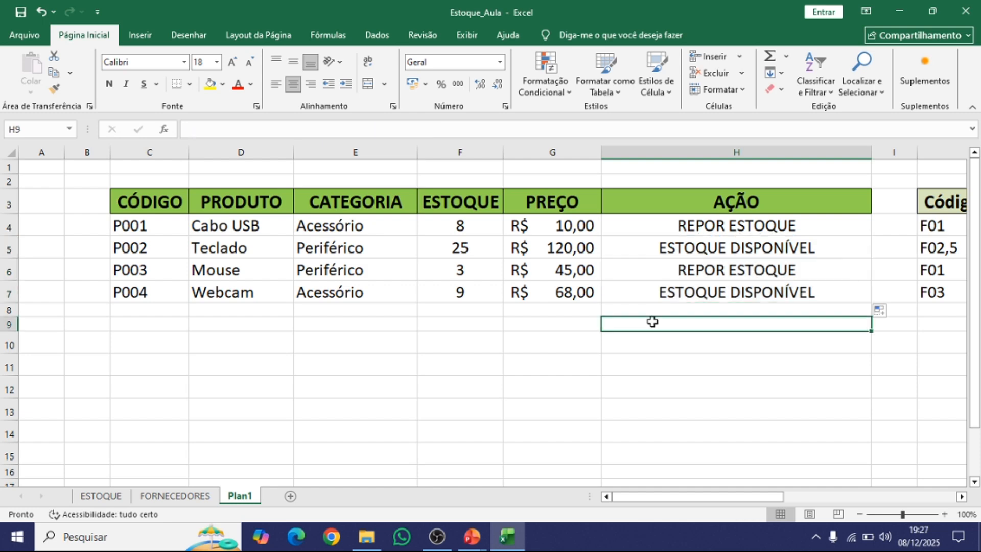
{"action": "left_click", "coordinate": [678, 290]}
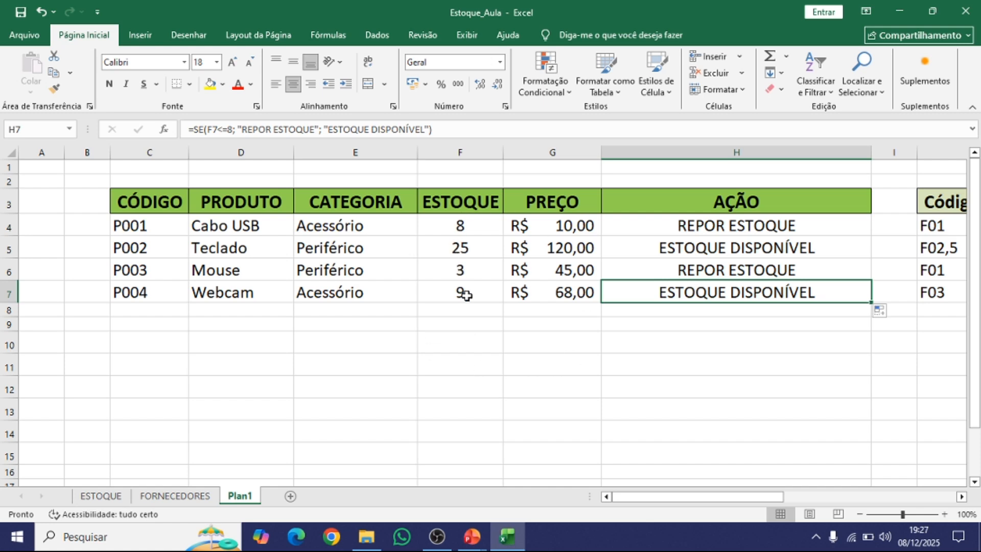
{"action": "left_click", "coordinate": [476, 250]}
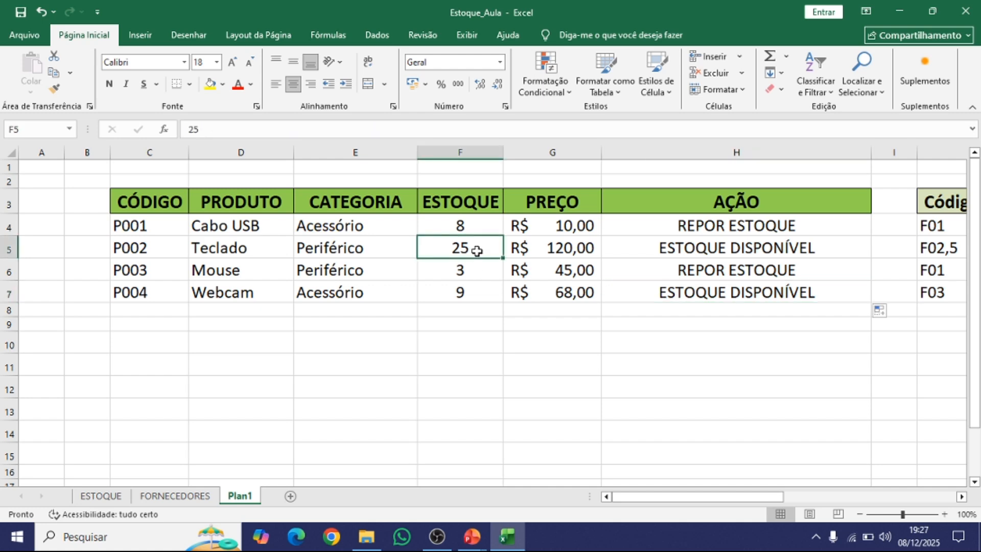
Test the AÇÃO formula in the Teclado row by entering stock quantities of 1 and 12 in turn in F5
{"action": "type", "text": "1"}
{"action": "key", "text": "Return"}
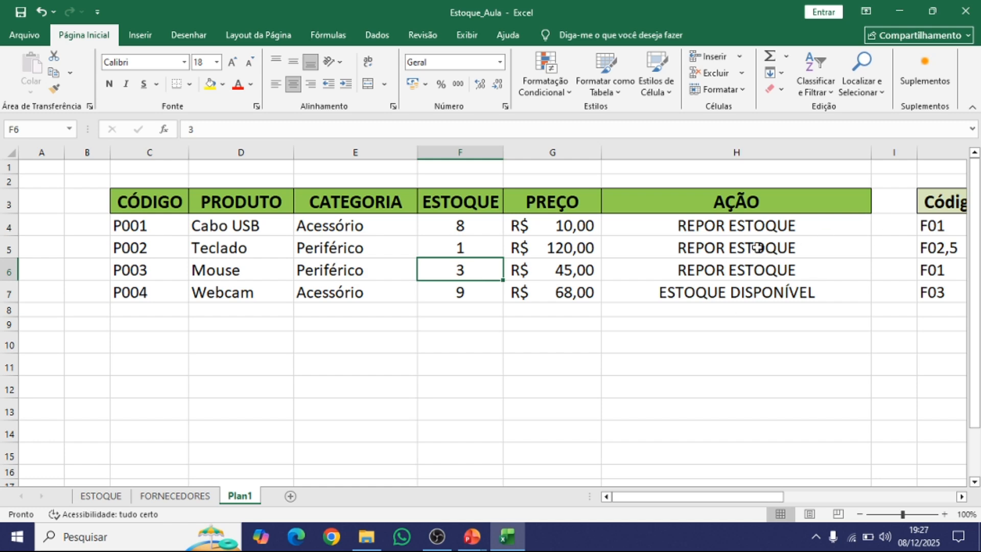
{"action": "left_click", "coordinate": [475, 245]}
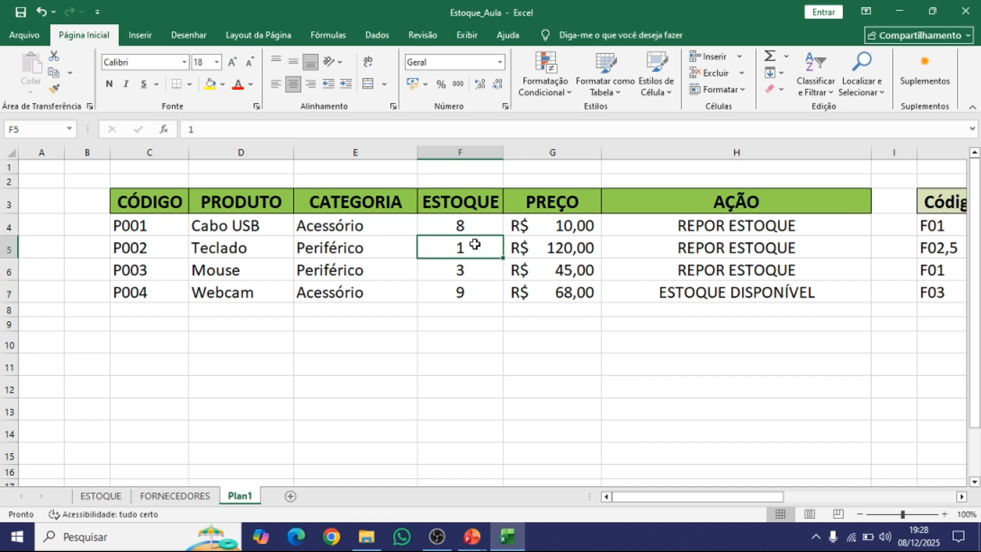
{"action": "type", "text": "12"}
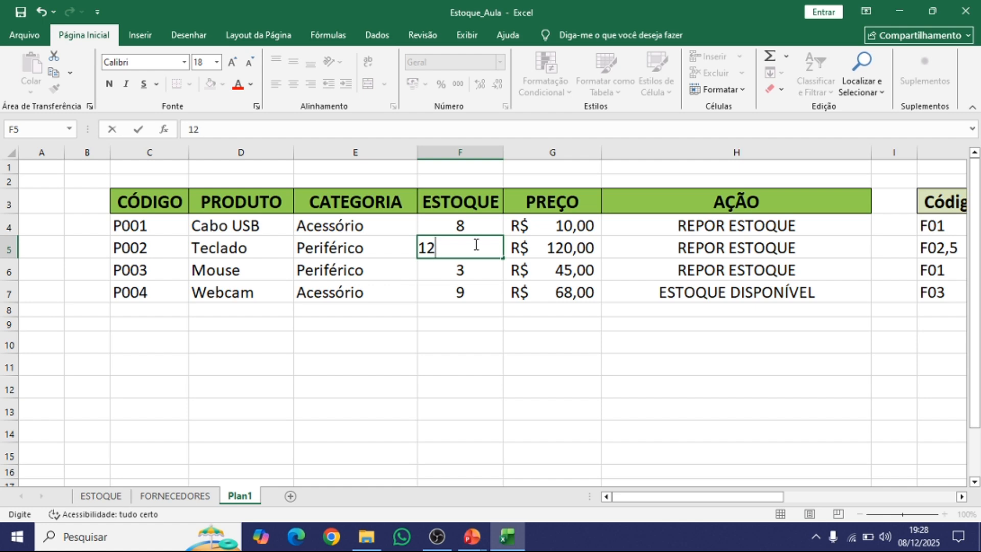
{"action": "key", "text": "Return"}
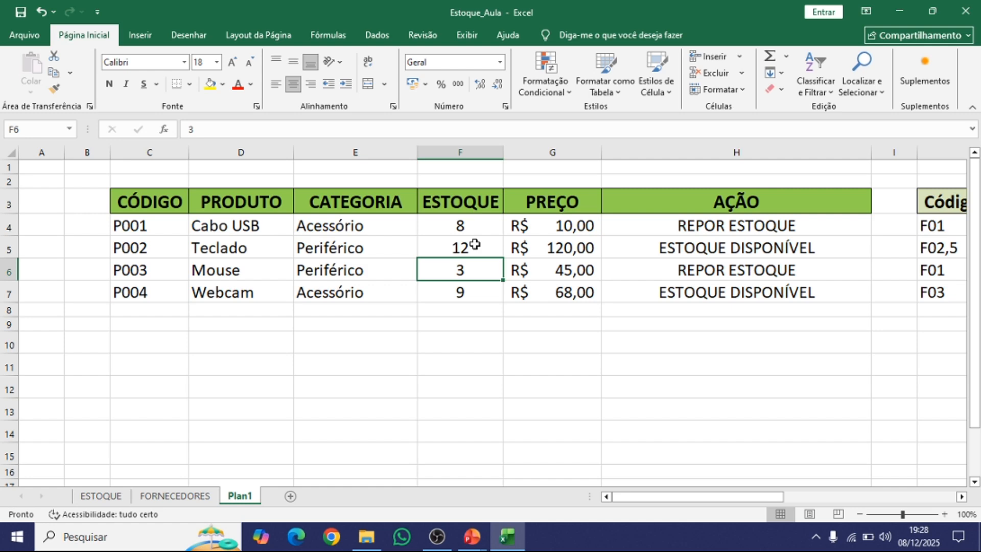
Restore the Teclado stock quantity in F5 to 25
{"action": "left_click", "coordinate": [475, 245]}
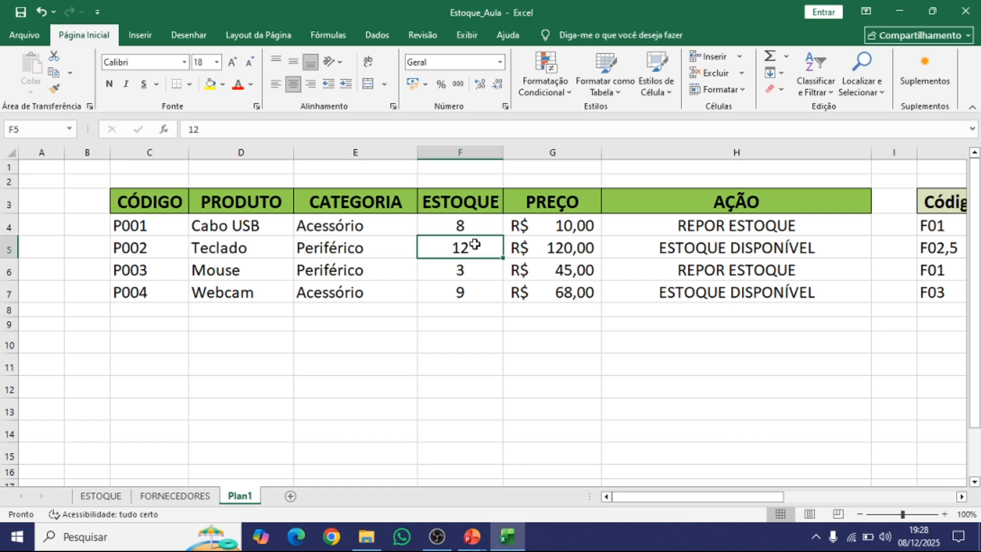
{"action": "type", "text": "25"}
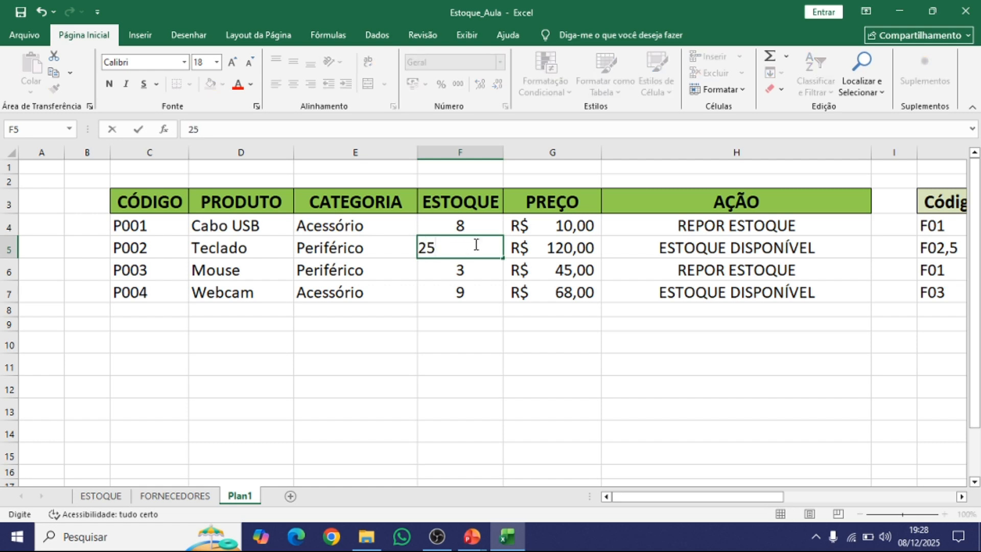
{"action": "key", "text": "Return"}
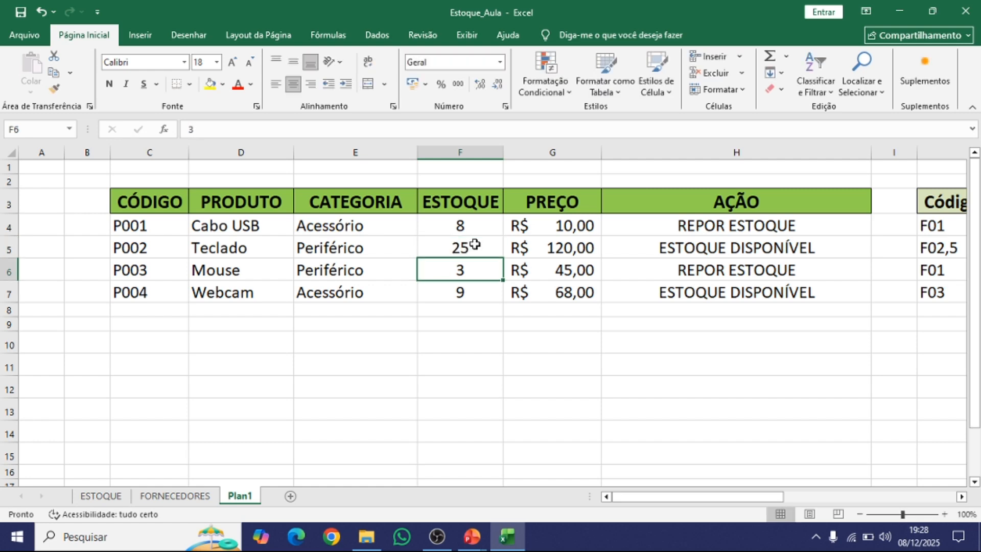